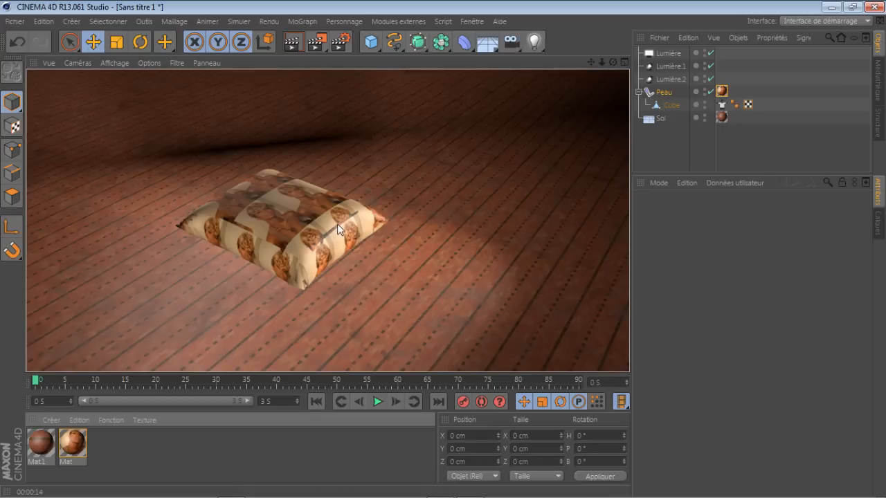
- Create a new empty project
left_click(403, 166)
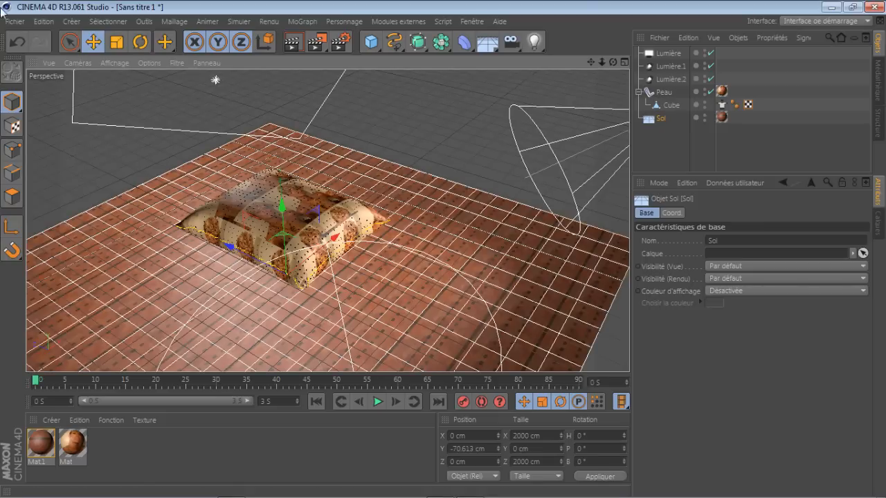
left_click(14, 22)
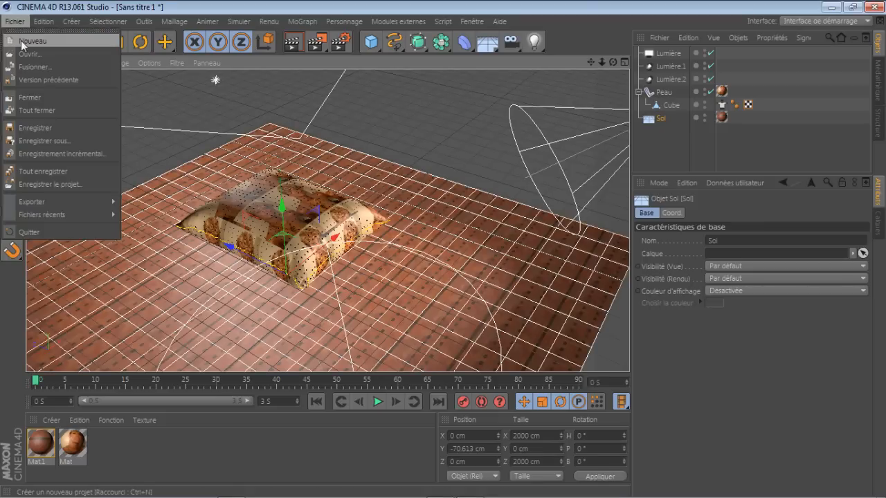
left_click(21, 41)
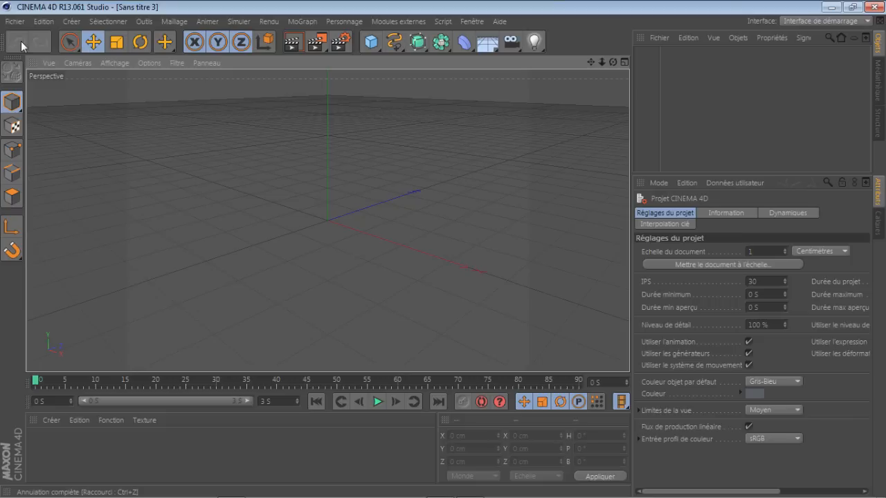
- Add a cube to the scene and raise it about 123 cm along the Y axis
left_click(375, 45)
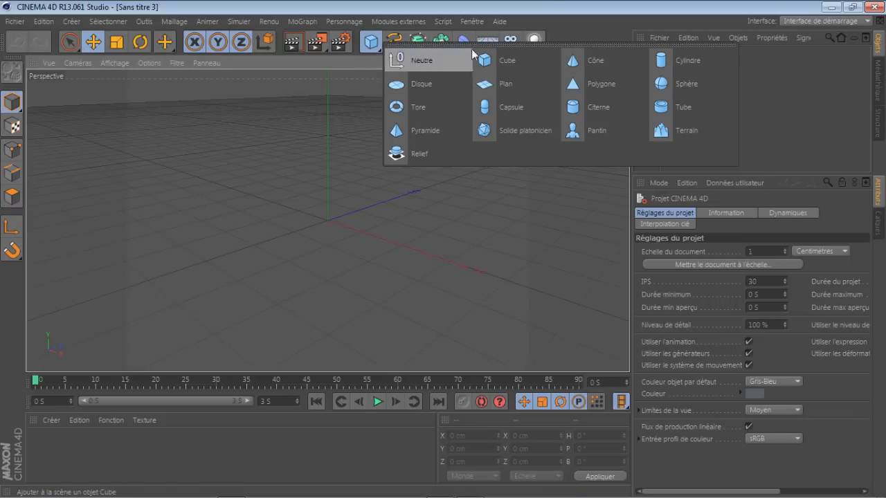
left_click(506, 62)
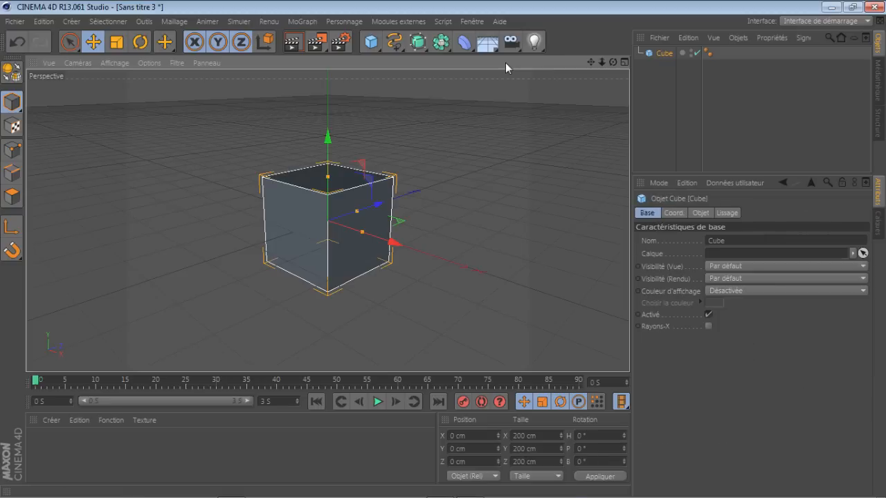
left_click_drag(330, 139, 328, 79)
mouse_move(600, 66)
left_mouse_down()
mouse_move(580, 68)
mouse_move(613, 74)
left_mouse_up()
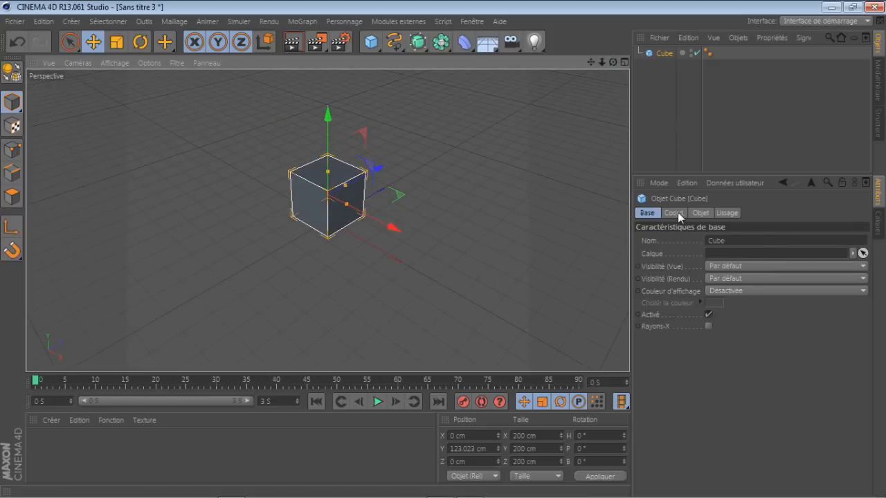
- Set the cube's size to 300 cm in X, 100 cm in Y and 400 cm in Z
left_click(700, 212)
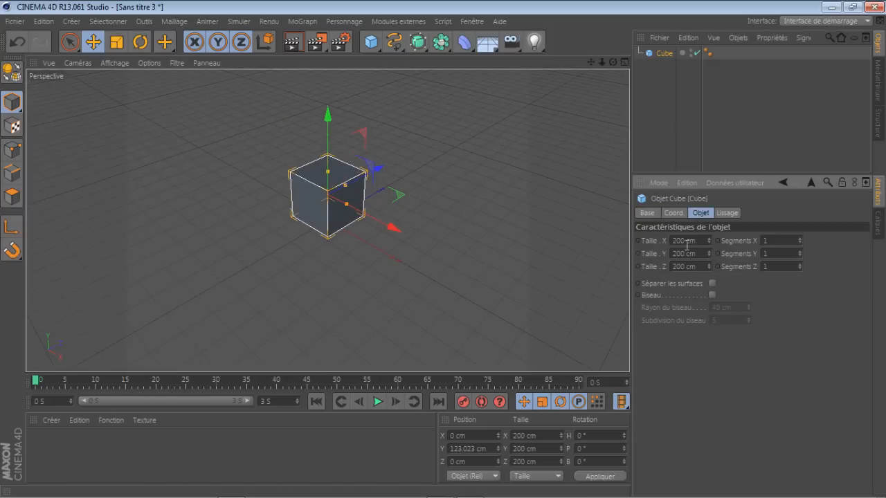
left_click_drag(684, 240, 634, 241)
type("5")
left_click_drag(678, 240, 636, 240)
type("300")
double_click(684, 254)
type("100")
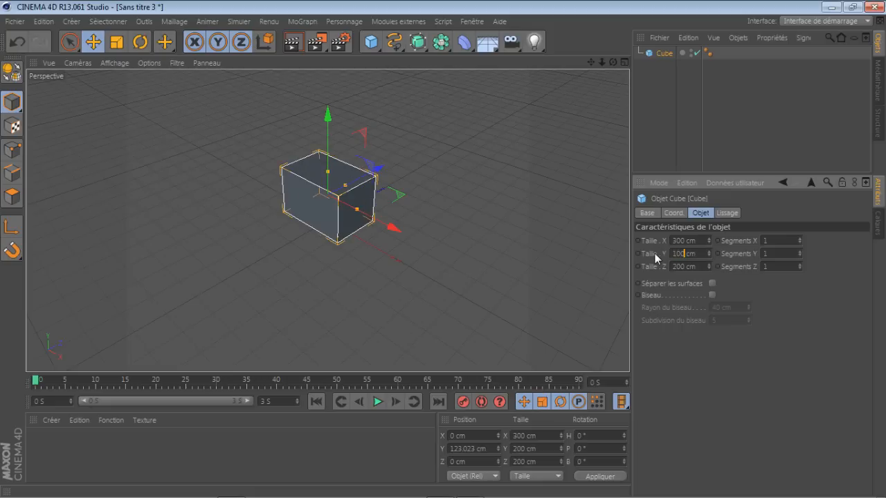
double_click(676, 267)
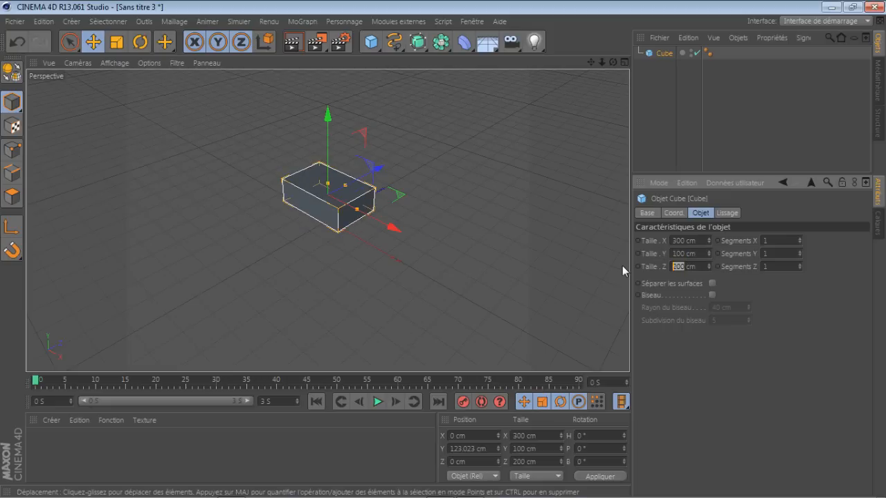
type("400")
key("Return")
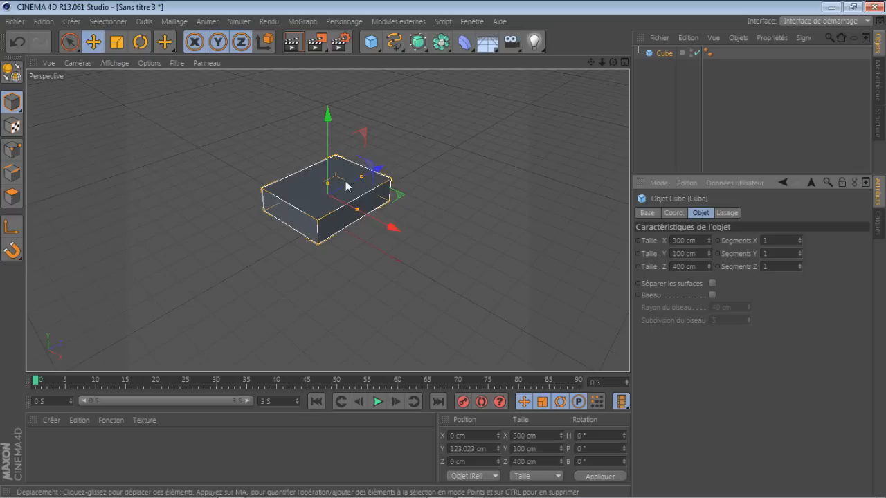
- Set the cube's X segments and Z segments to 32 each
double_click(766, 240)
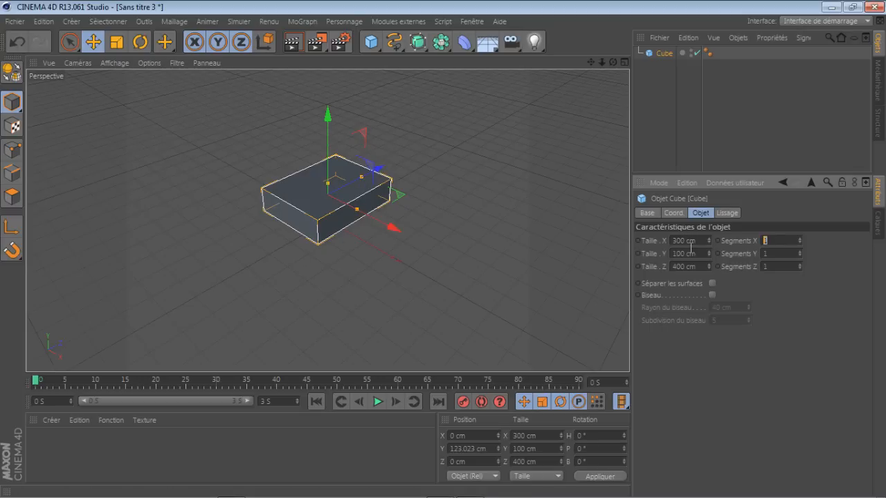
double_click(773, 266)
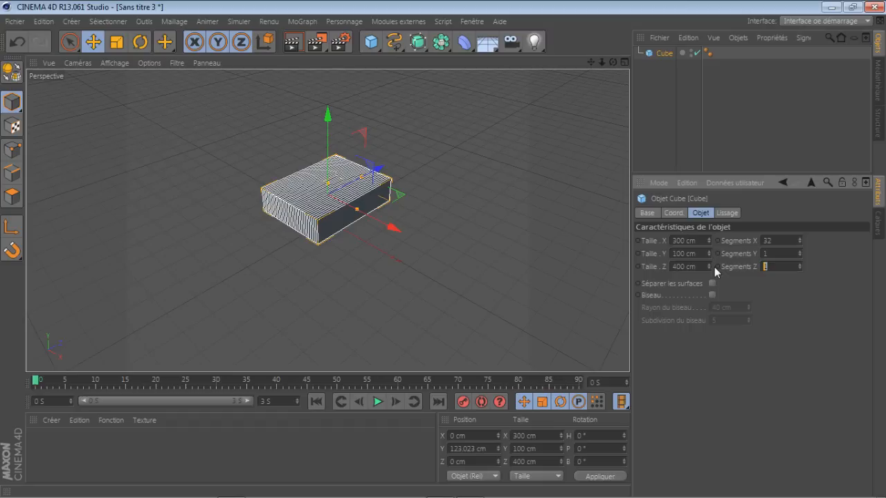
type("32")
key("Return")
scroll(263, 237, "up", 1)
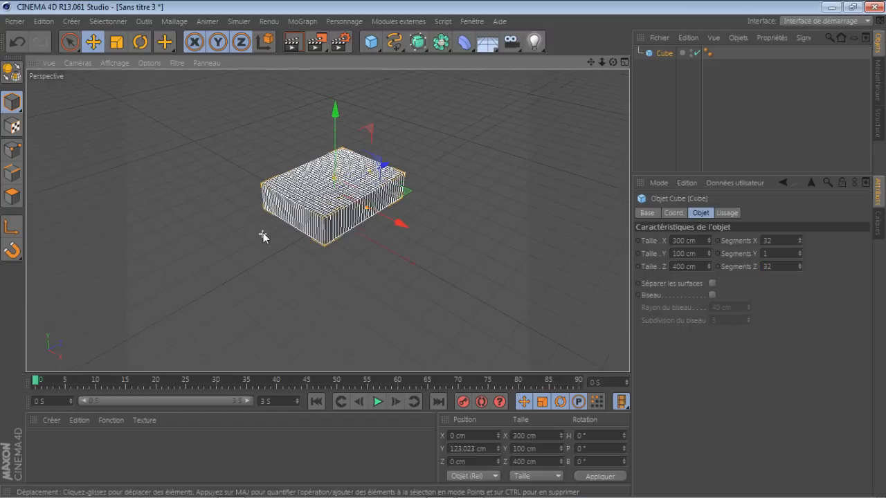
scroll(263, 237, "up", 2)
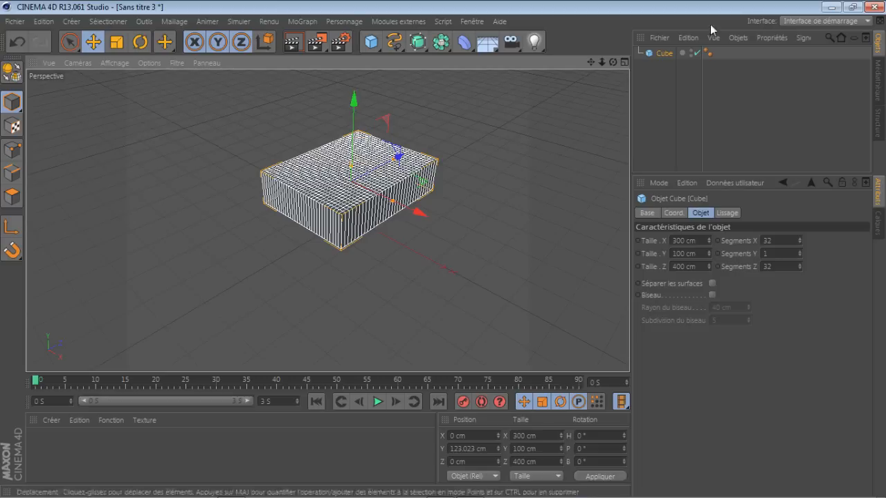
- Make the cube editable and ring-select all the polygons of its side walls
left_click(12, 71)
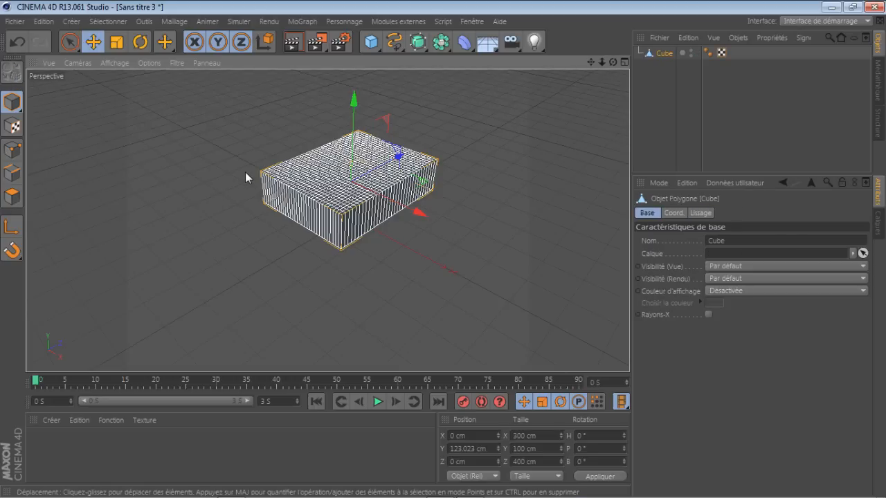
left_click(10, 196)
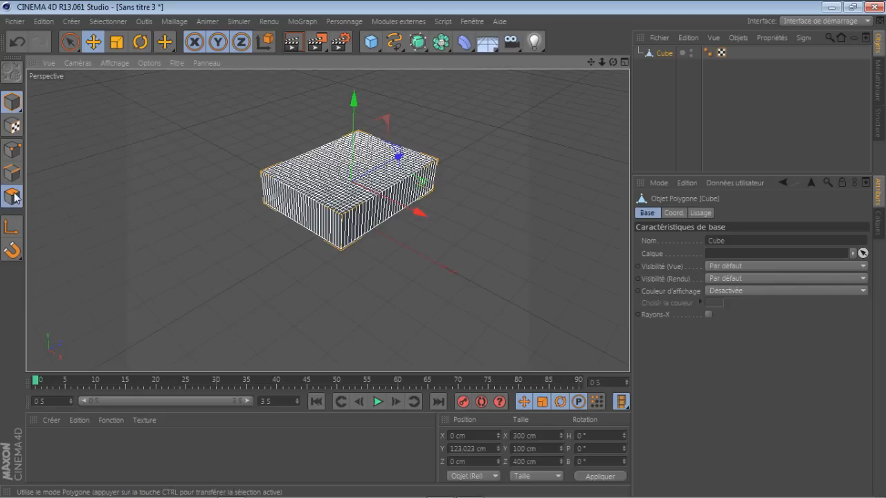
left_click(13, 197)
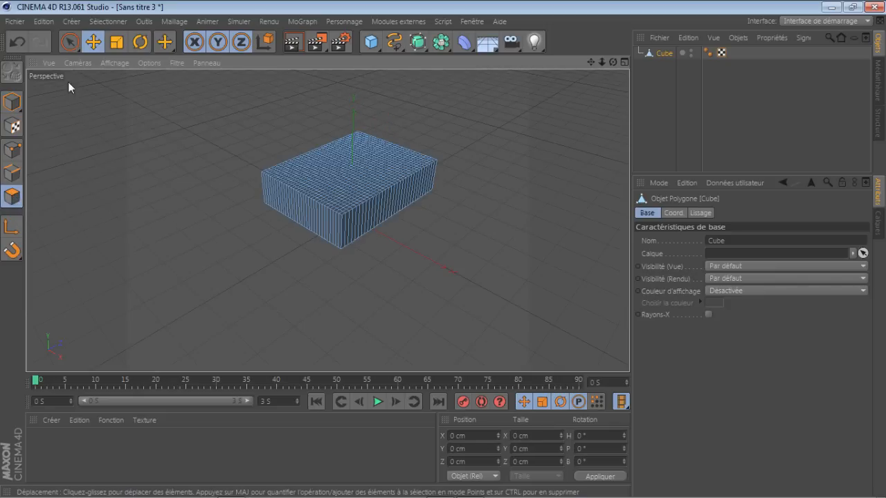
left_click(109, 21)
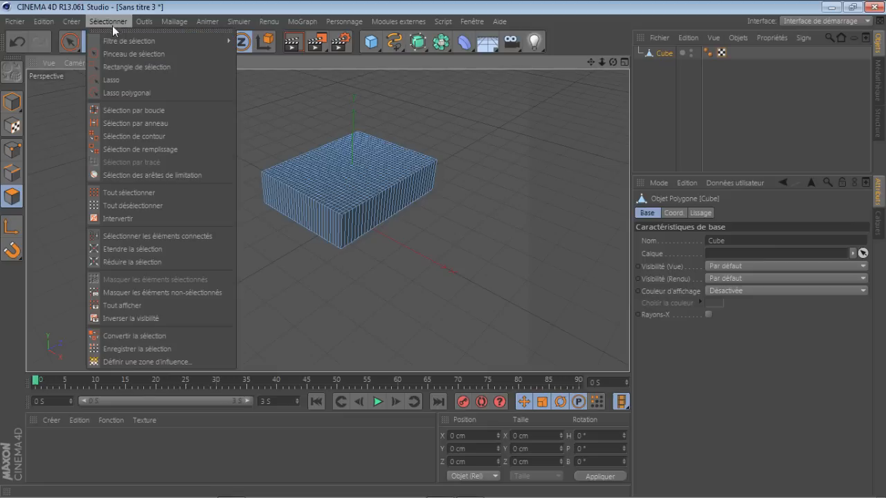
left_click(120, 124)
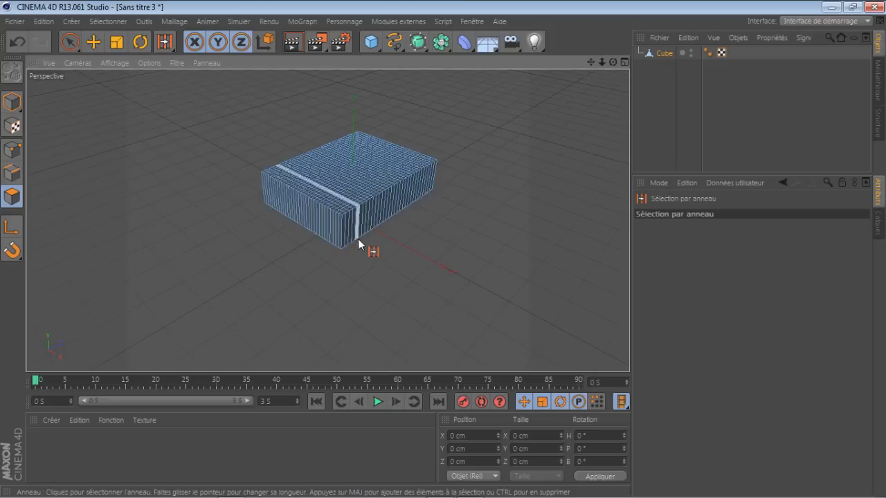
scroll(309, 224, "up", 3)
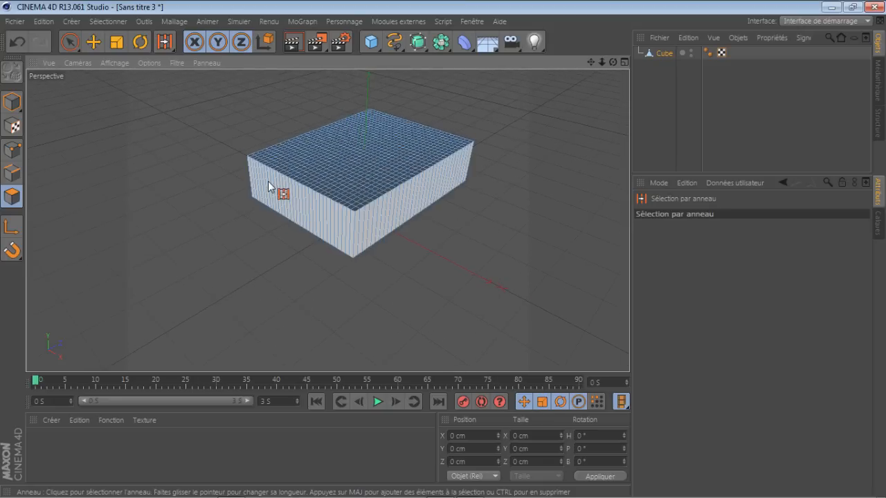
left_click(307, 204)
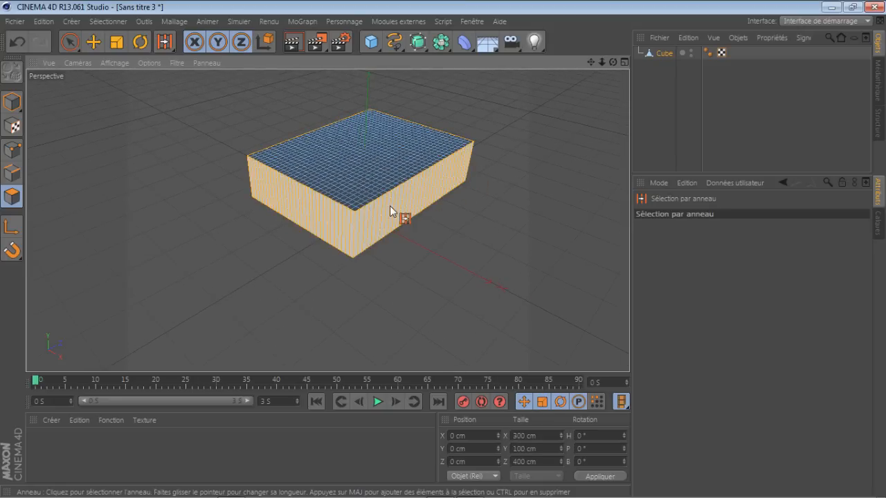
- Assign a Tissu (cloth) simulation property to the cube
right_click(664, 55)
mouse_move(665, 56)
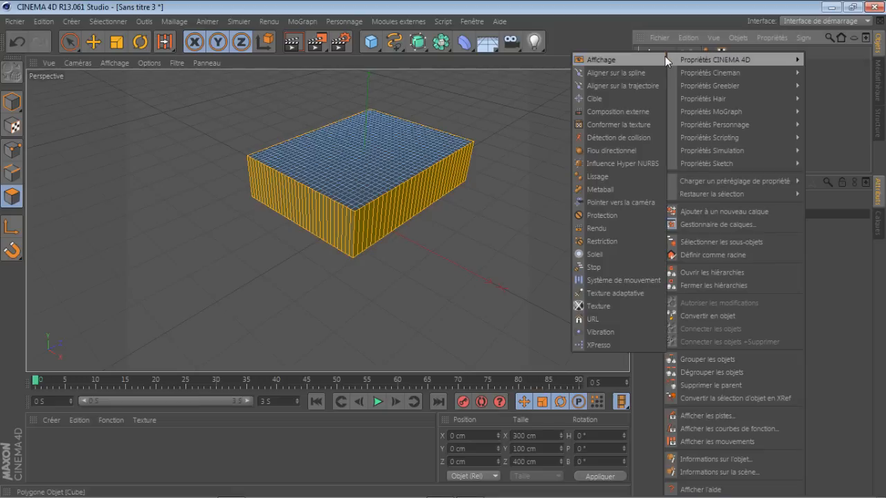
mouse_move(695, 149)
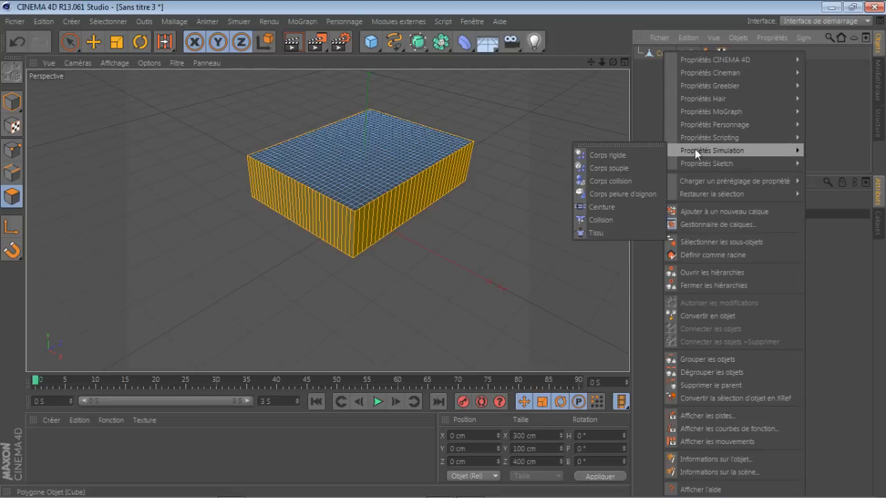
left_click(589, 233)
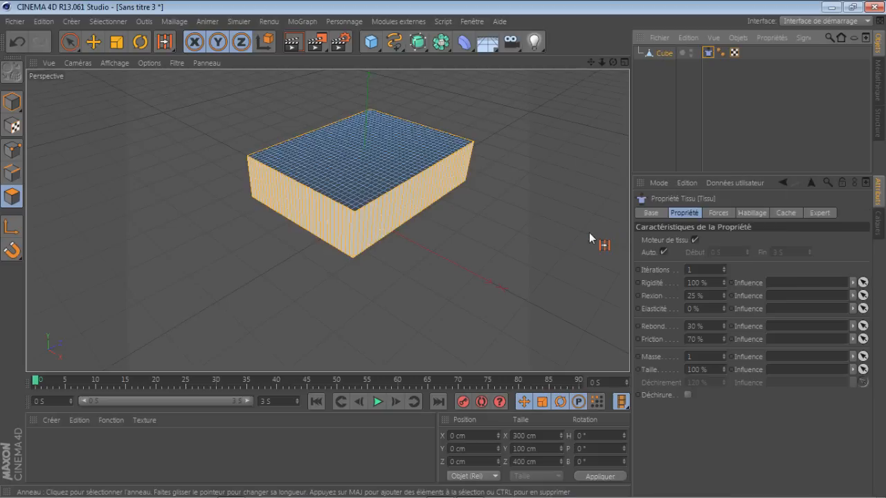
- Set the steps for both Relâchement and Habillage automatique to 25 in the cloth's dressing settings
left_click(751, 213)
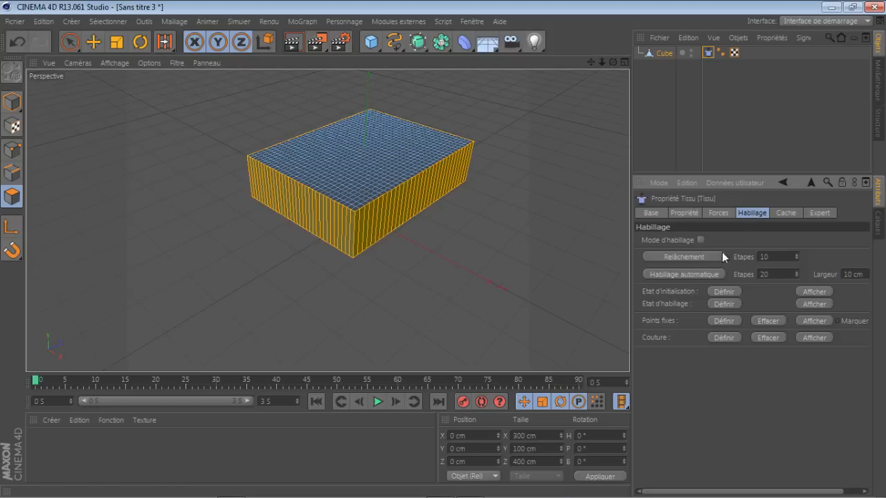
left_click(790, 256)
type("25")
key("Tab")
- Define the selected side polygons as the cloth's seam (Couture) and run Habillage automatique to form the pillow shape
left_click(727, 337)
key("u")
key("b")
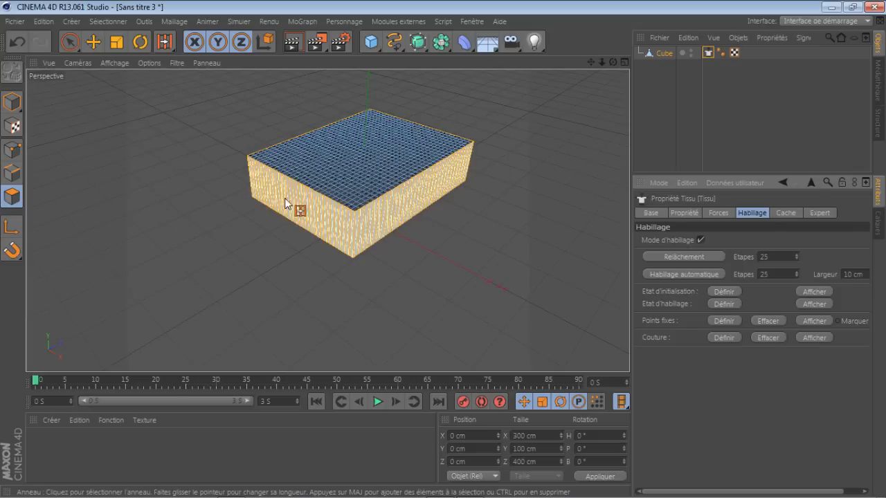
scroll(377, 238, "up", 6)
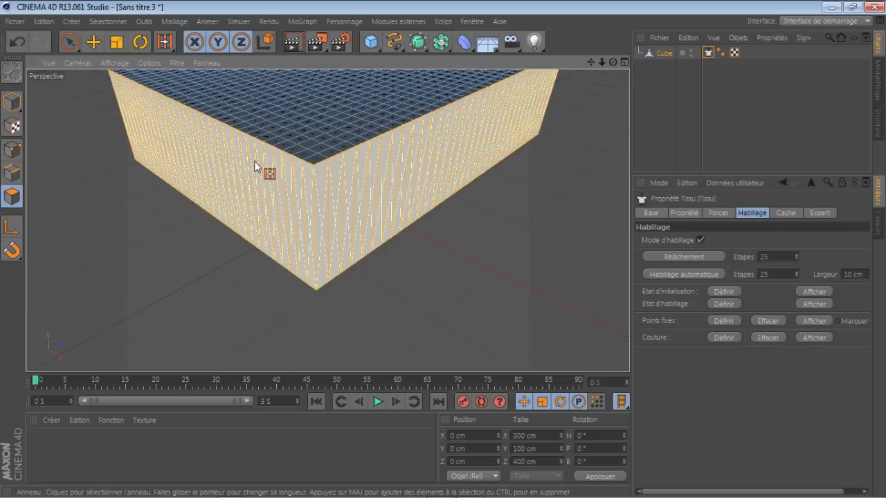
left_click_drag(612, 62, 457, 188)
scroll(586, 93, "down", 3)
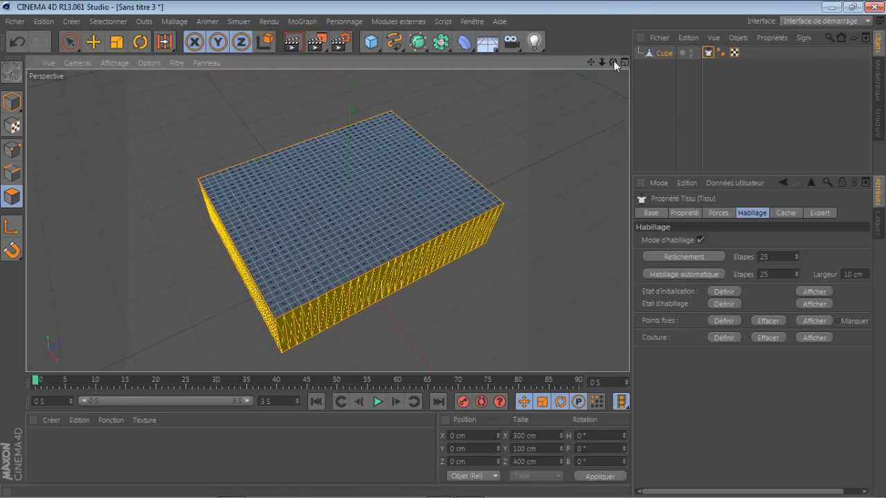
mouse_move(613, 62)
left_mouse_down()
mouse_move(578, 65)
mouse_move(610, 61)
mouse_move(588, 26)
mouse_move(613, 62)
left_mouse_up()
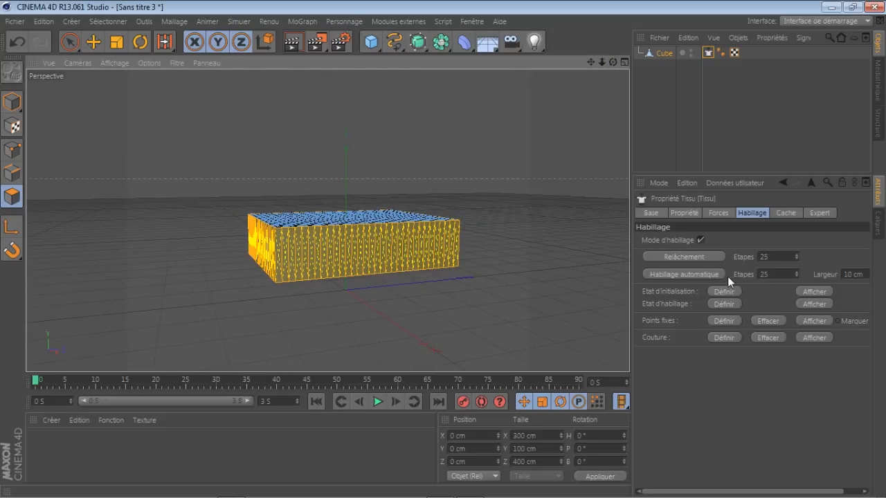
left_click(706, 274)
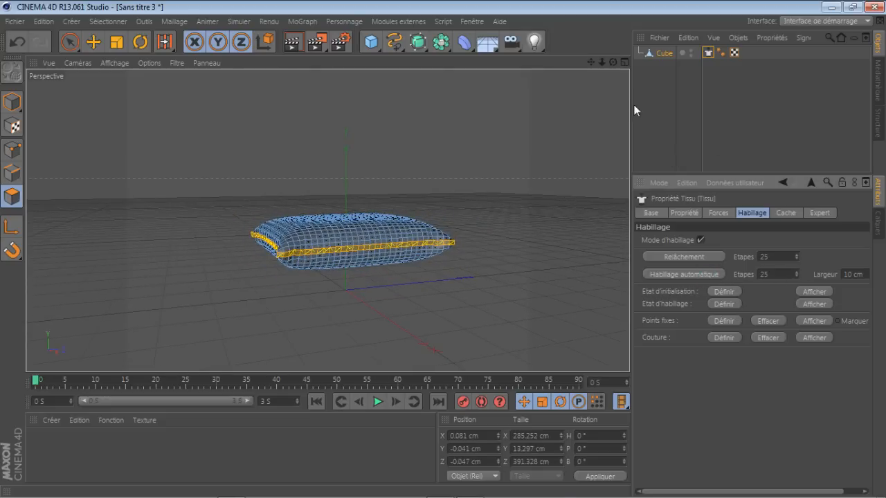
left_click_drag(604, 63, 586, 119)
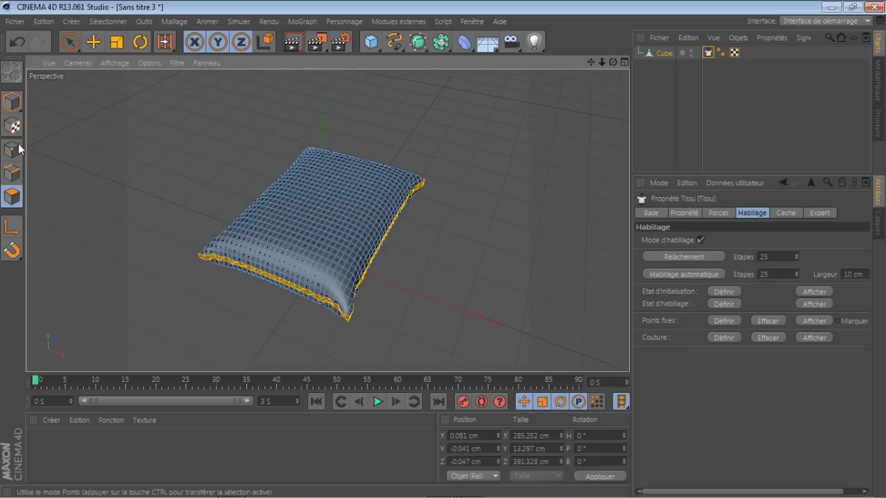
- Switch back to whole-object editing and add a Peau (skin) object to the scene
left_click(11, 102)
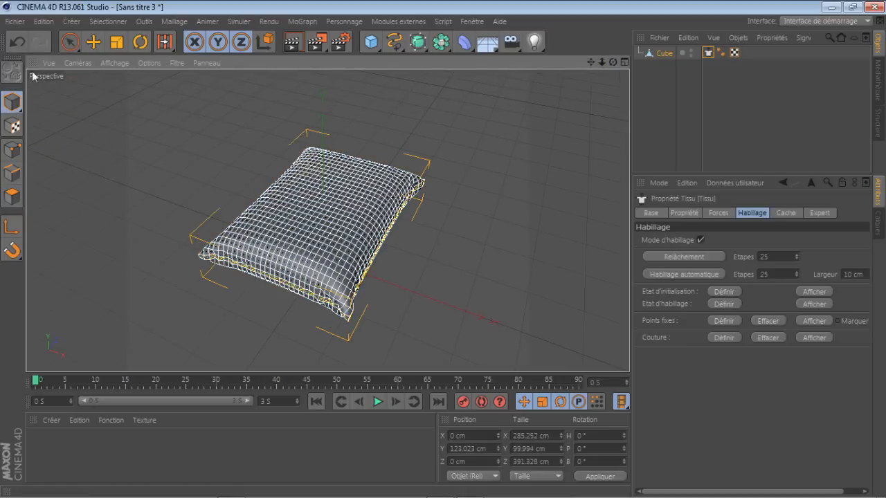
left_click(75, 43)
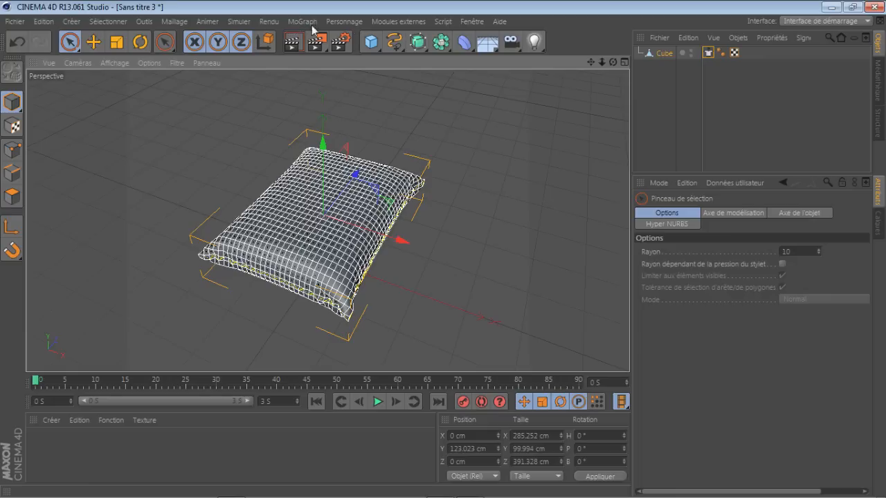
left_click(353, 23)
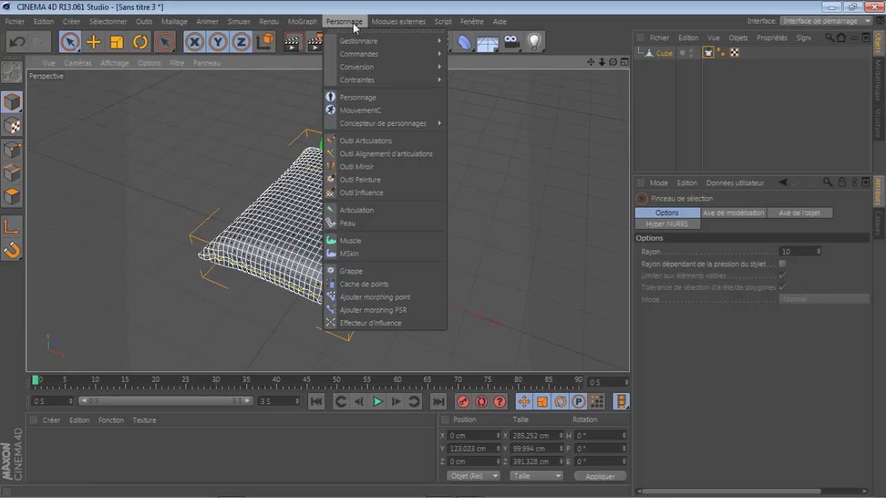
left_click(347, 223)
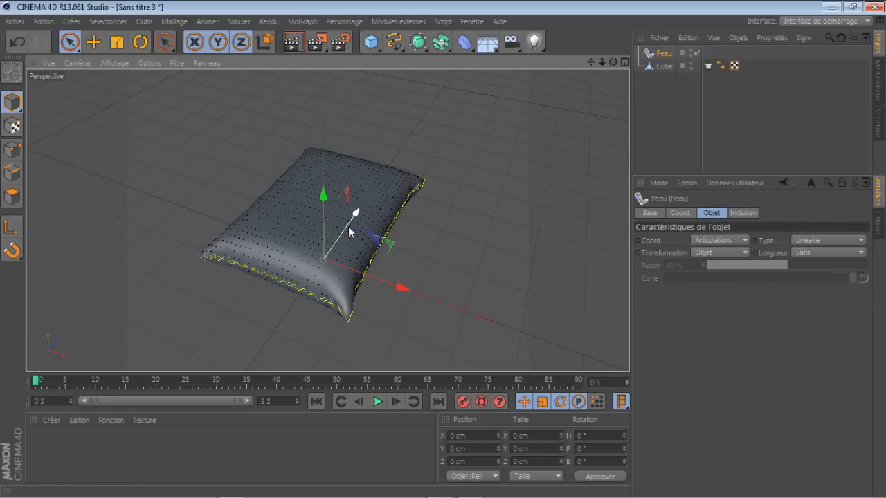
- Nest the cube under the Peau object and create a new material
left_click(662, 67)
left_click_drag(663, 69, 668, 59)
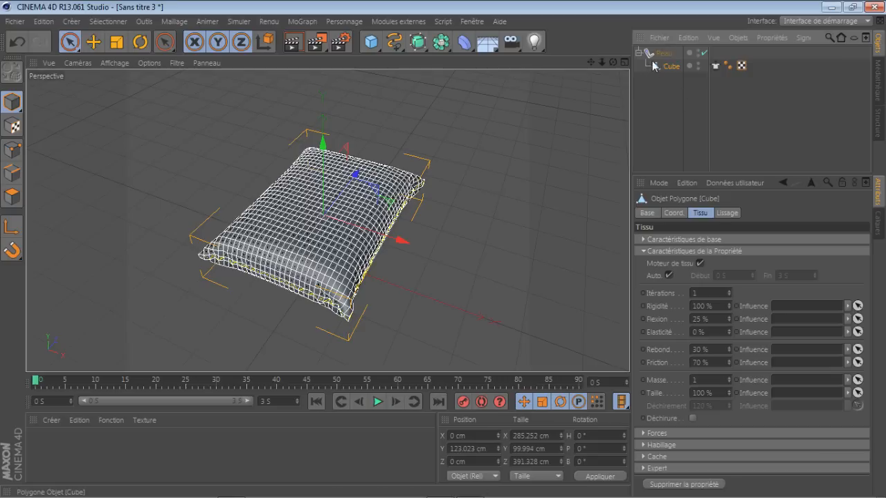
double_click(62, 448)
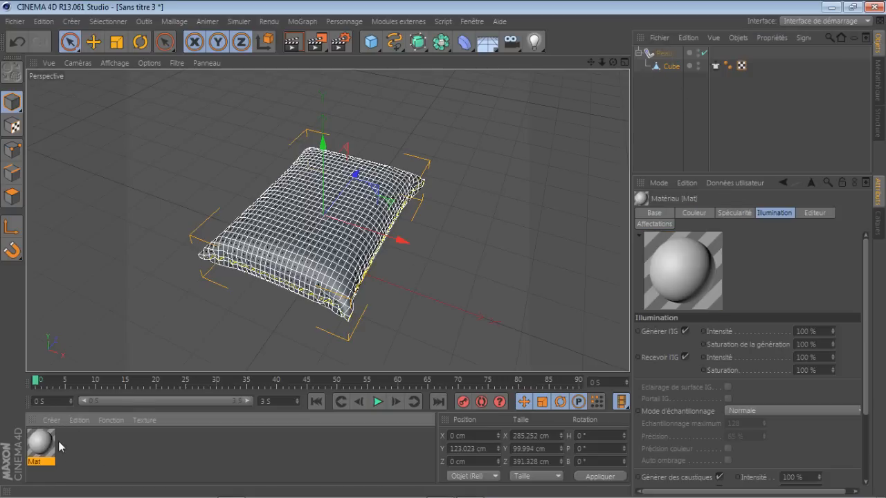
- Load the image beautiful-red-lips.jpg as the texture of the new material's Couleur channel
double_click(41, 450)
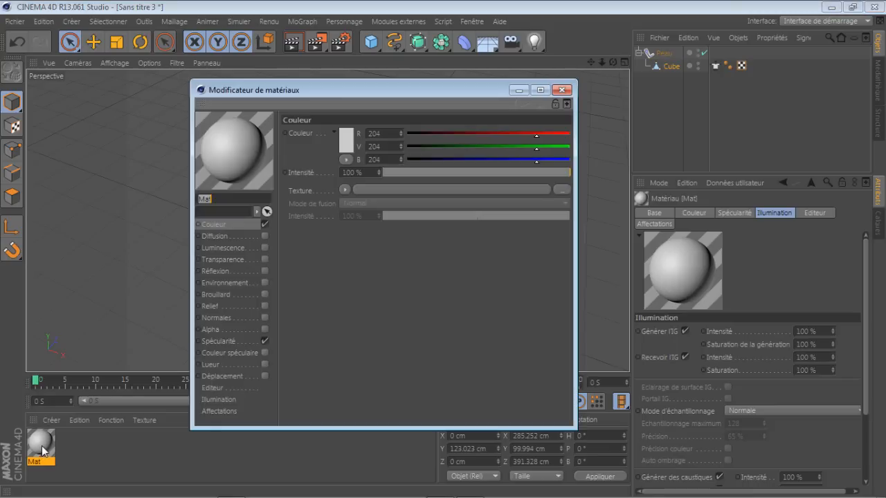
left_click(312, 190)
left_click(348, 190)
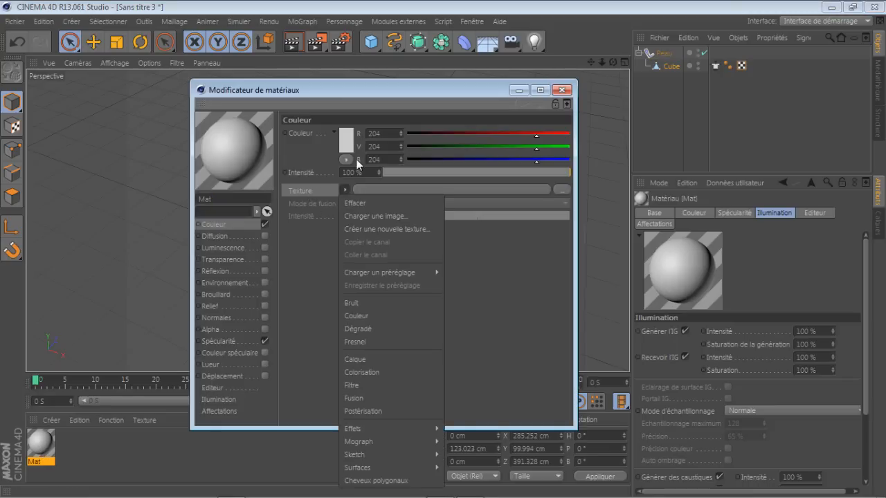
left_click(361, 214)
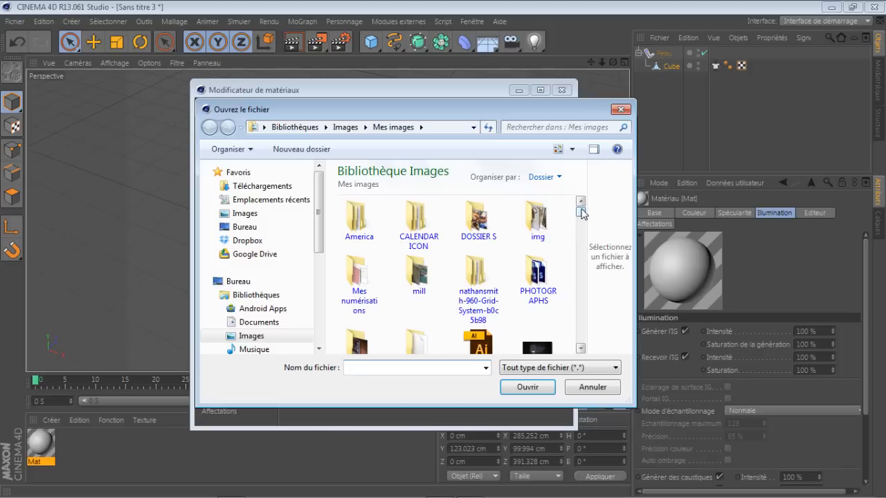
left_click_drag(581, 208, 581, 234)
scroll(582, 235, "down", 1)
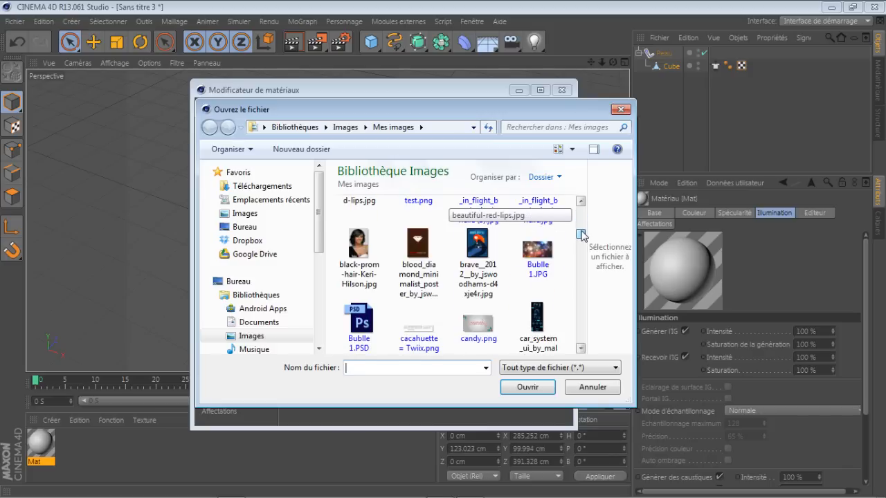
scroll(581, 235, "down", 1)
scroll(582, 236, "up", 2)
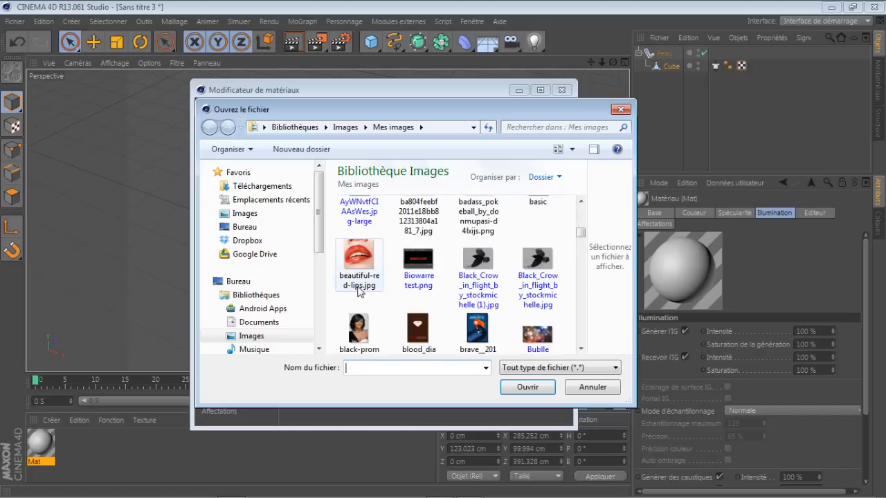
left_click(366, 266)
left_click(528, 388)
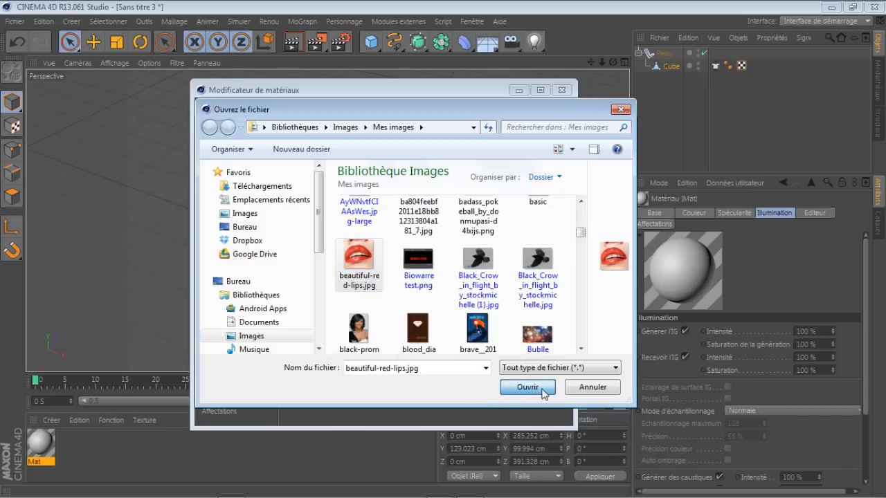
left_click(519, 301)
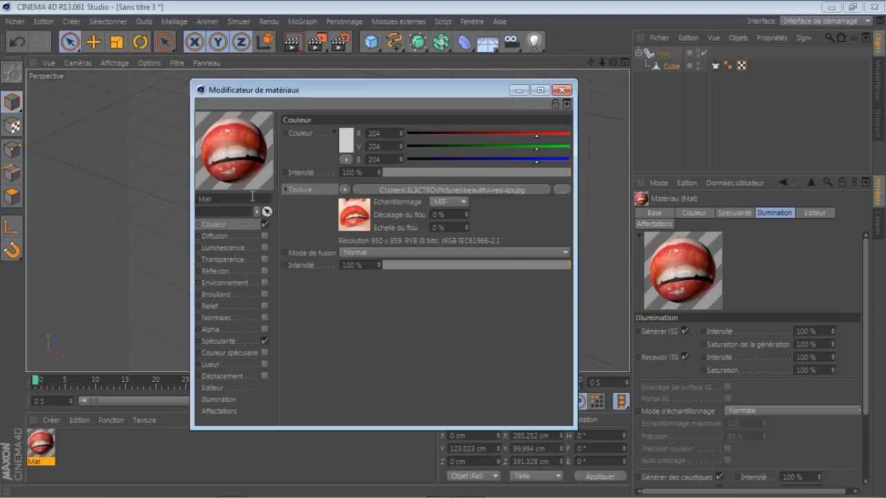
- Set the material's colour to RGB 241, 241, 241 and its Luminescence intensity to 12 %, then close the material editor
left_click(348, 141)
left_click(274, 95)
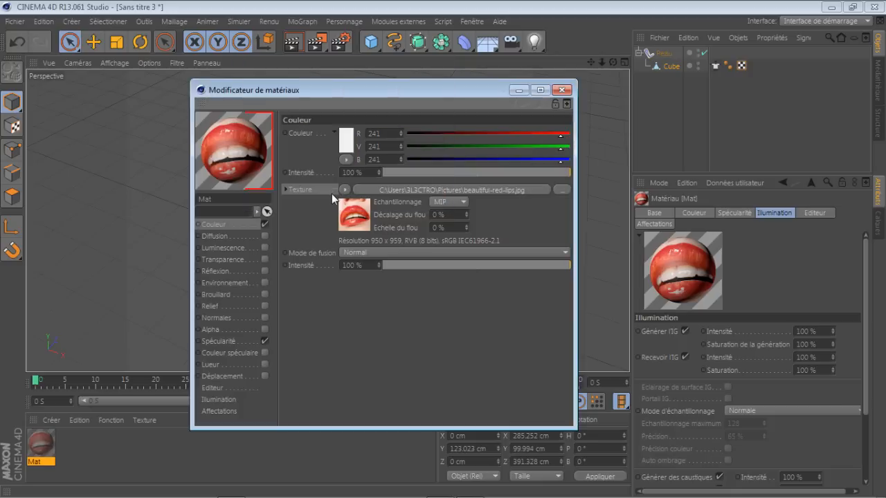
left_click(324, 196)
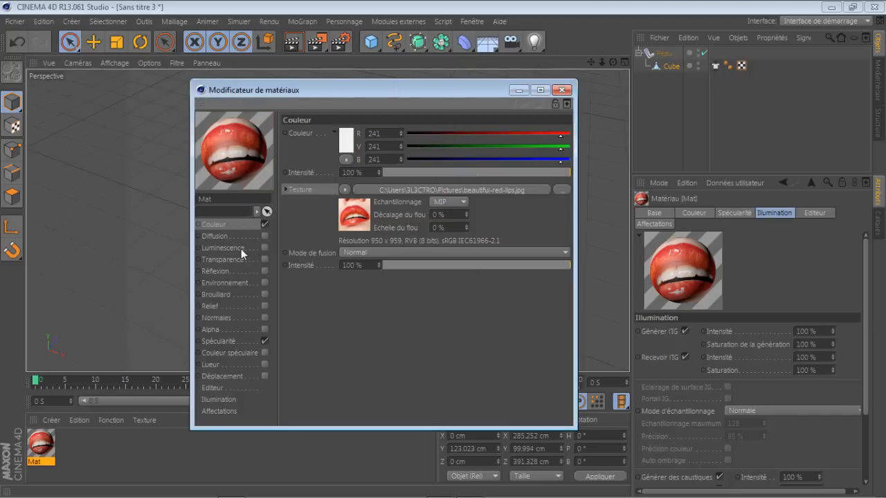
left_click(238, 249)
mouse_move(417, 175)
left_mouse_down()
mouse_move(426, 174)
mouse_move(402, 175)
left_mouse_up()
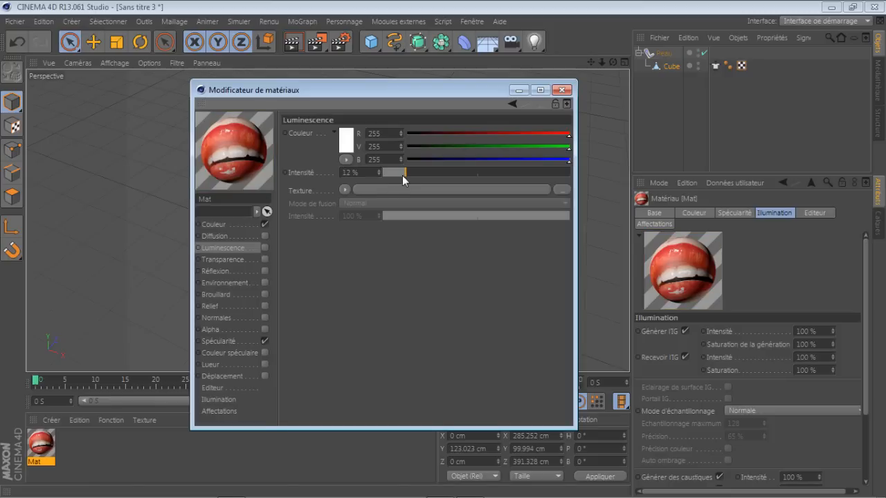
left_click(562, 90)
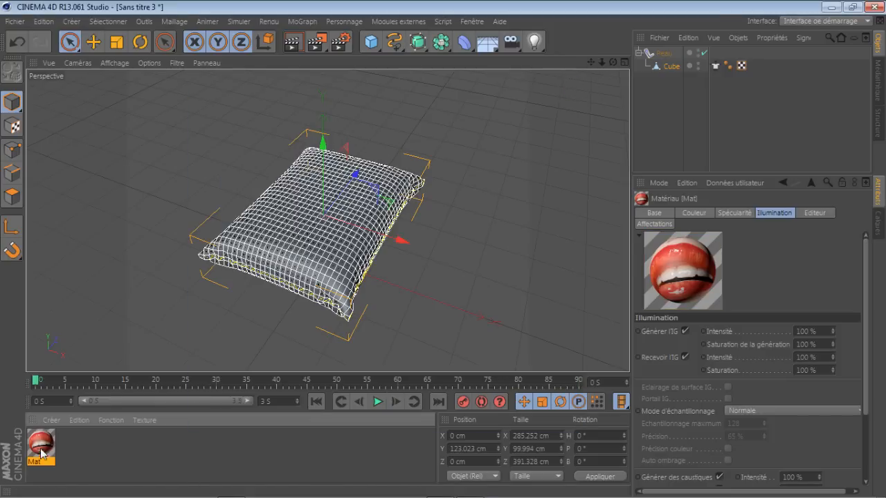
- Apply the lips material to the Peau object and render a preview of the cushion from above
left_click_drag(128, 426, 670, 57)
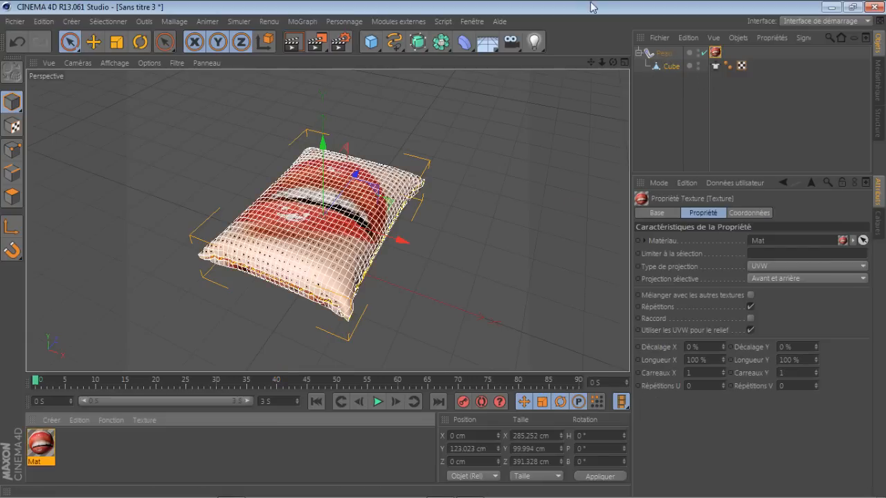
left_click_drag(613, 62, 593, 50)
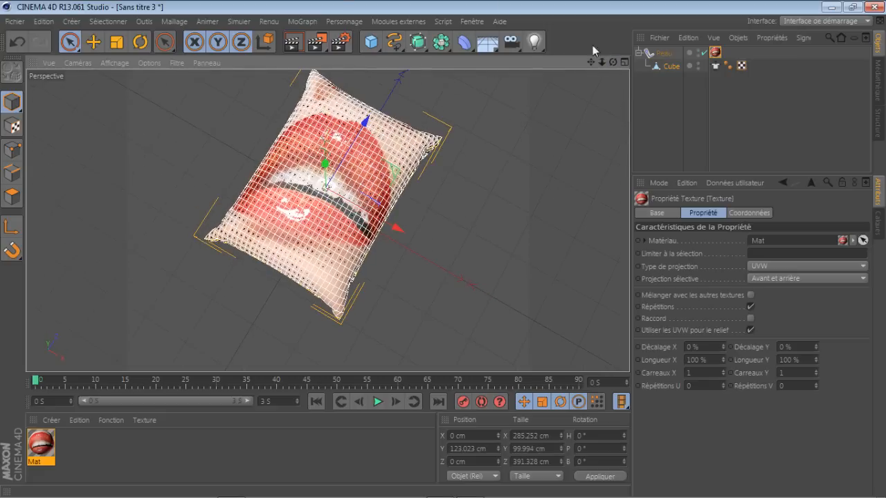
left_click(292, 44)
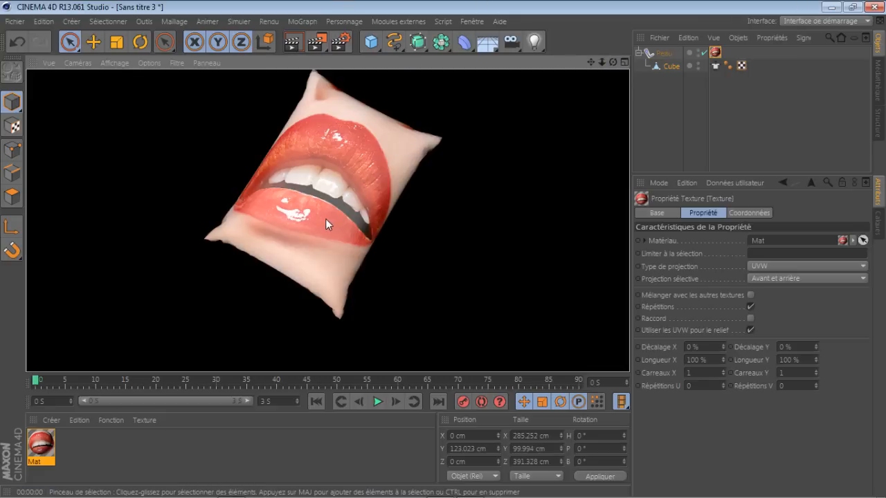
left_click(487, 149)
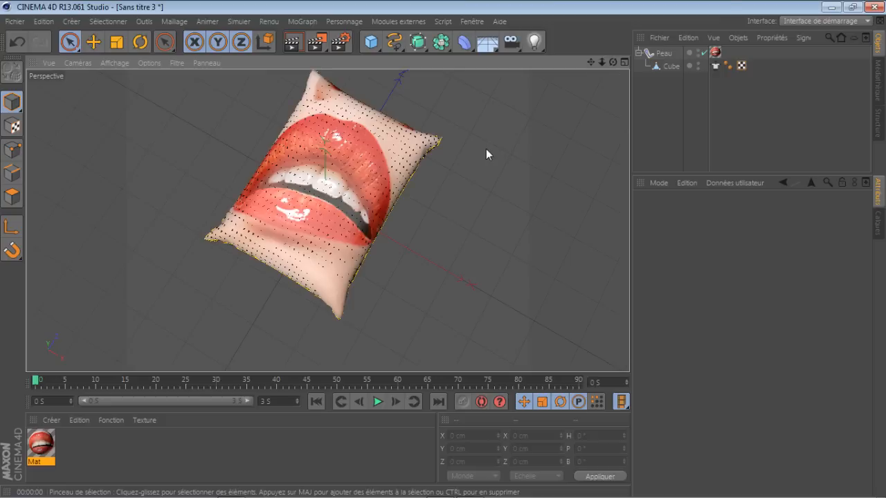
- Set the cushion's texture to a 9 % X offset, with 3.55 tiles in X and 4.05 tiles in Y
left_click(715, 52)
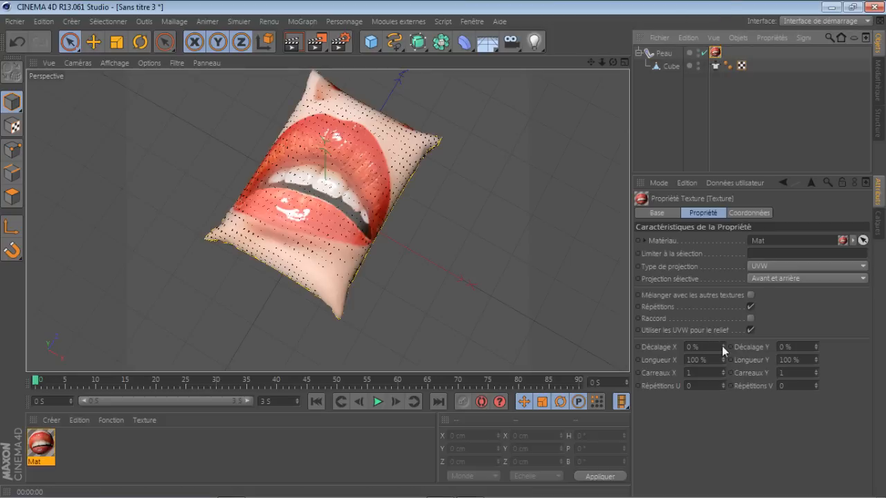
left_click_drag(722, 348, 753, 372)
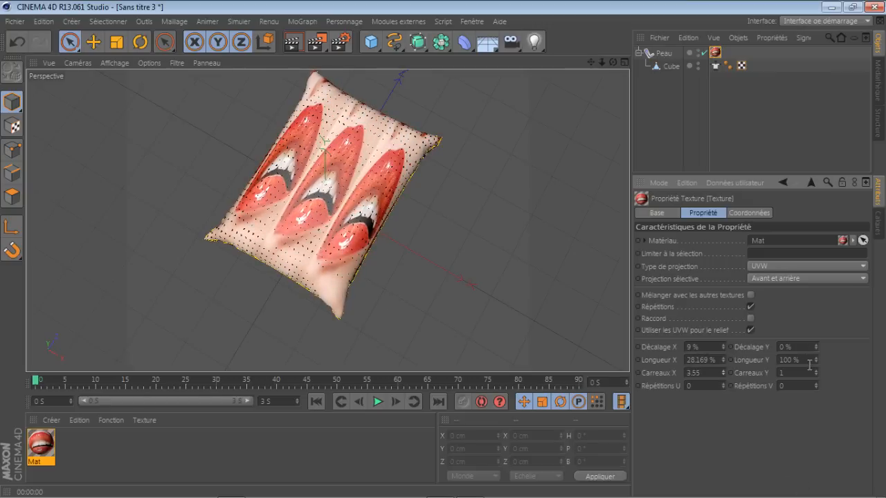
left_click_drag(816, 372, 843, 372)
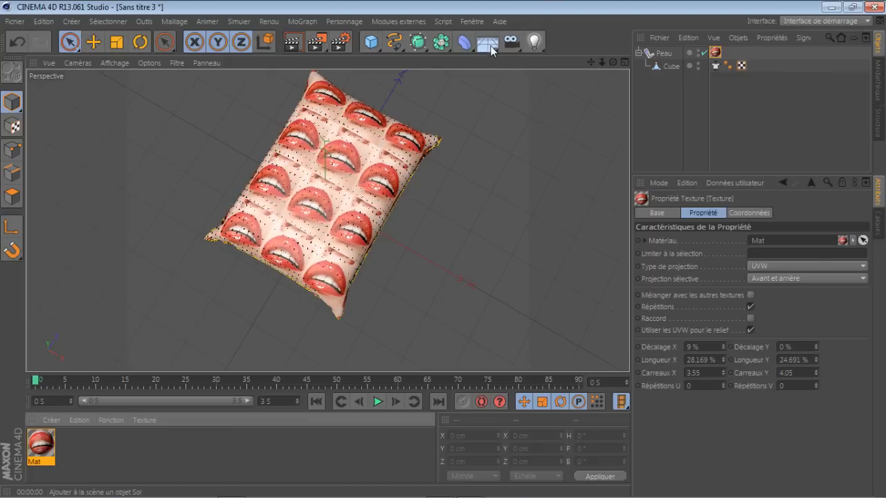
- Add a Sol (floor) object to the scene beneath the cushion
left_click_drag(492, 50, 515, 59)
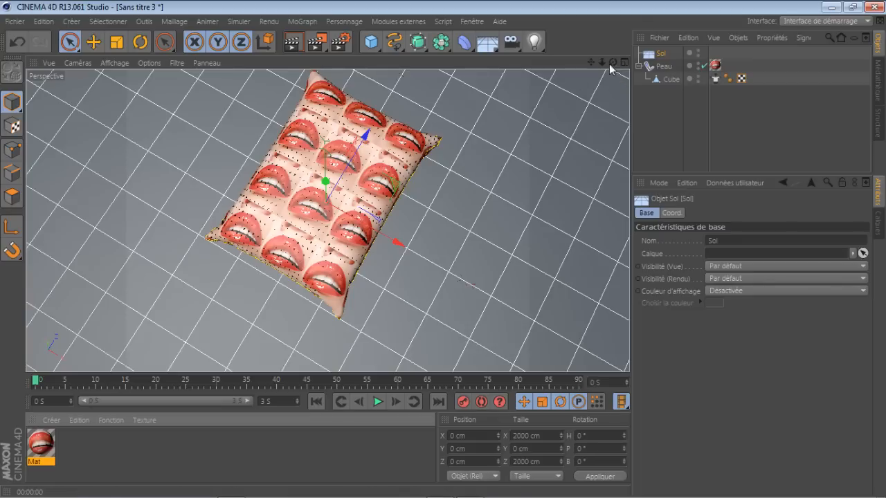
scroll(540, 218, "down", 4)
scroll(533, 217, "up", 2)
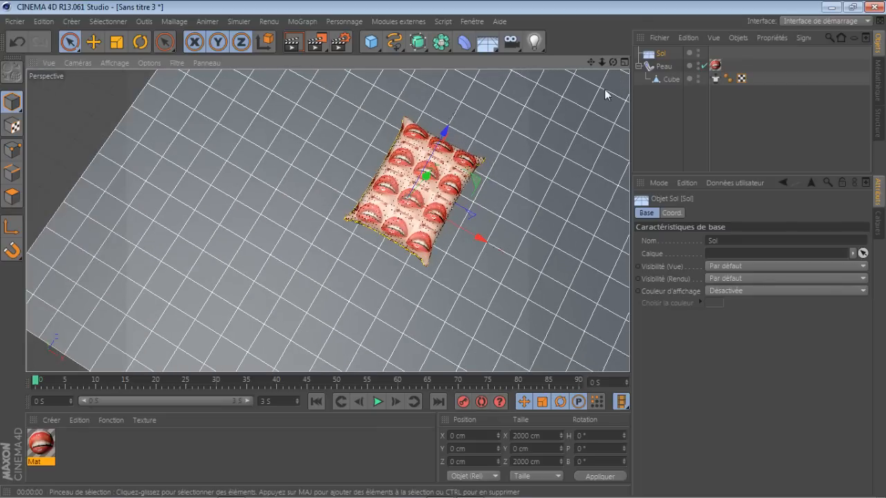
left_click_drag(613, 62, 612, 25)
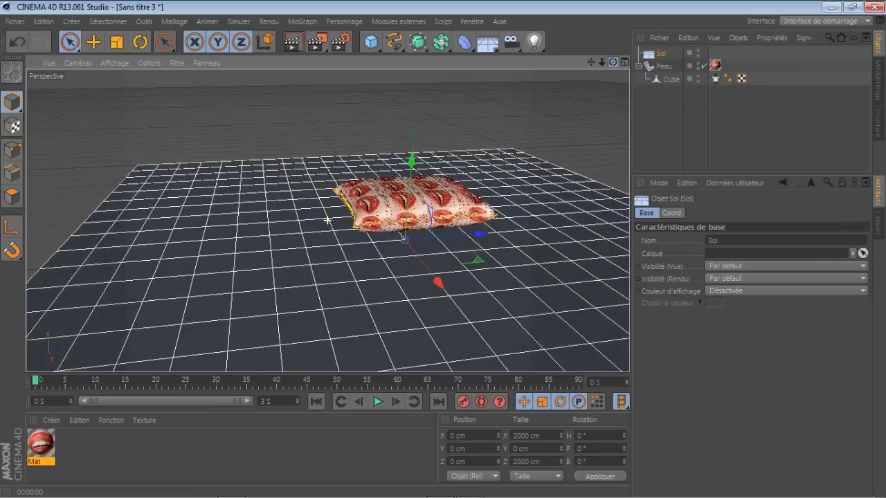
- Add an omni light and place it above the cushion at about X 324, Y 321, Z -266 cm
left_click(534, 42)
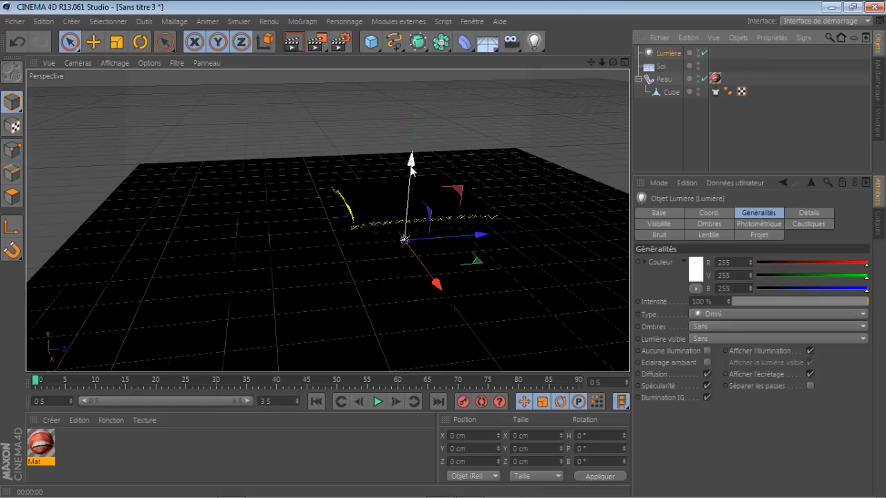
left_click_drag(411, 166, 414, 57)
left_click_drag(450, 151, 414, 166)
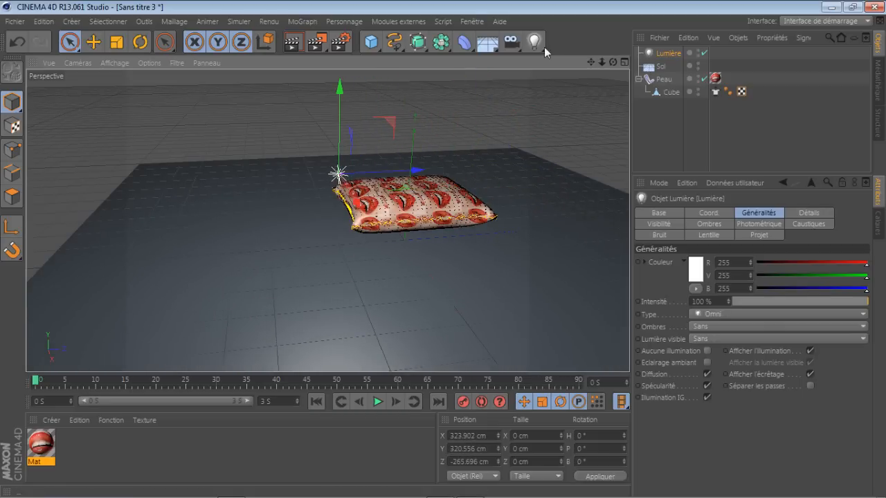
- Add a second omni light and place it on the cushion's opposite side at about X -381, Y 116, Z -377 cm
left_click_drag(613, 62, 685, 121)
left_click_drag(494, 205, 460, 173)
left_click_drag(503, 194, 313, 141)
left_click_drag(313, 86, 308, 163)
left_click_drag(371, 179, 418, 109)
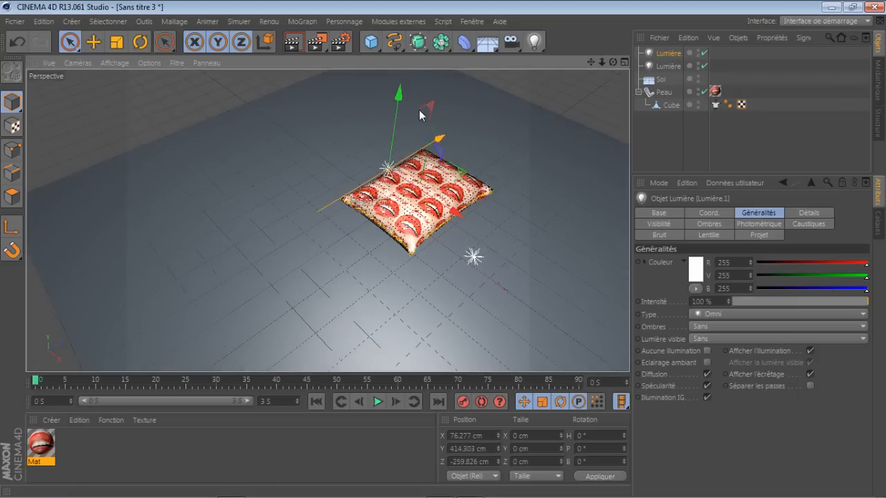
left_click_drag(445, 207, 395, 176)
left_click_drag(341, 94, 343, 141)
left_click_drag(613, 62, 630, 19)
left_click_drag(355, 146, 251, 188)
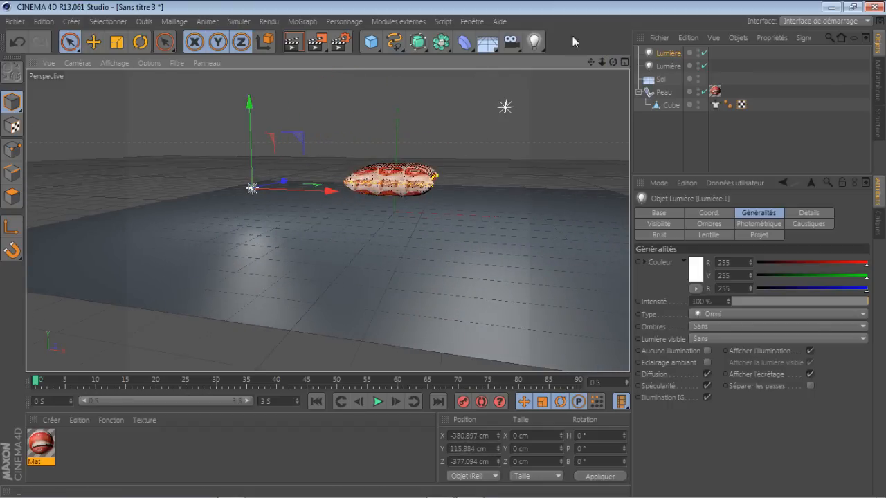
- Move the first light to about X 324, Y 457, Z 45 cm so it stands over the cushion's dark side
left_click_drag(613, 62, 614, 93)
left_click(255, 277)
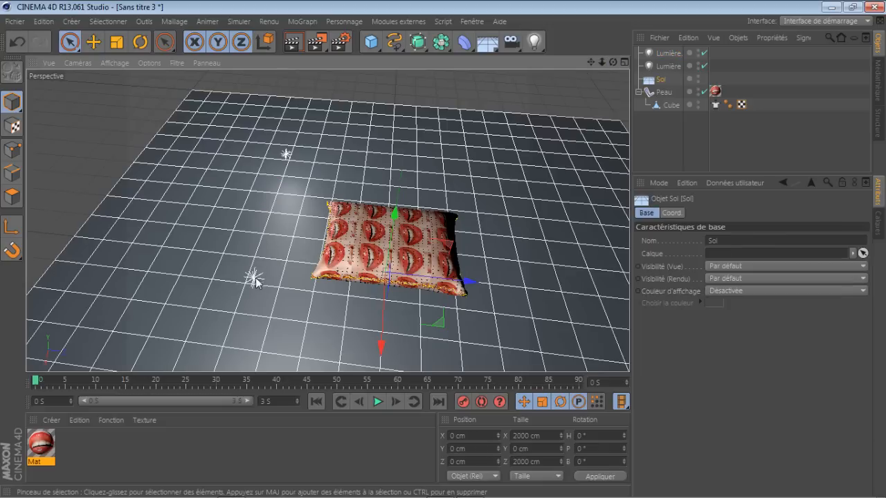
left_click_drag(258, 284, 464, 256)
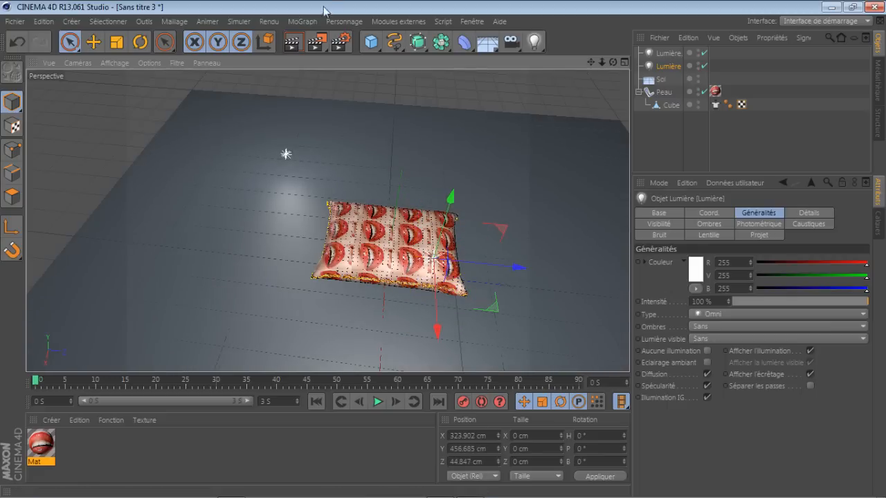
- Render a preview of the perspective view to check the lighting on the cushion and floor
left_click(290, 47)
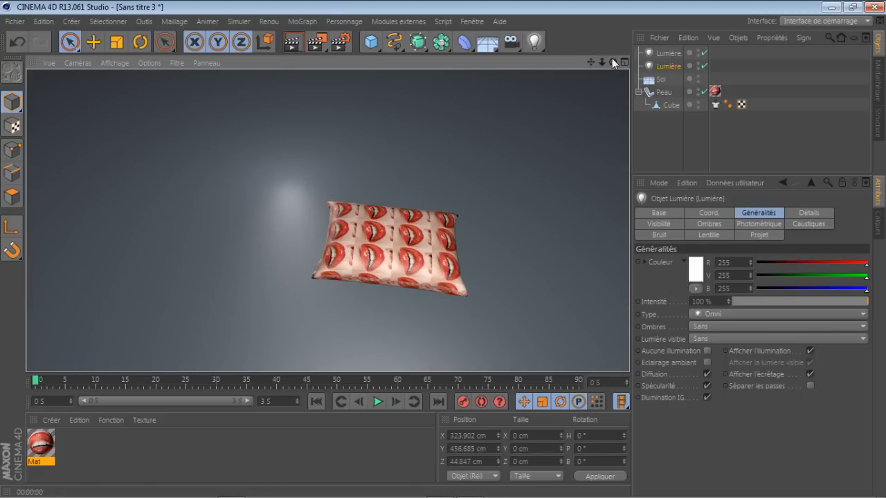
left_click(309, 209)
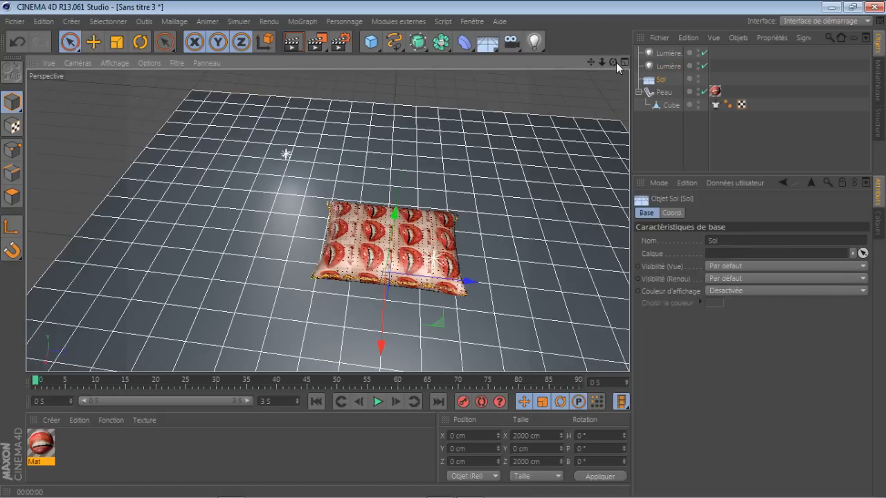
left_click_drag(616, 63, 572, 108)
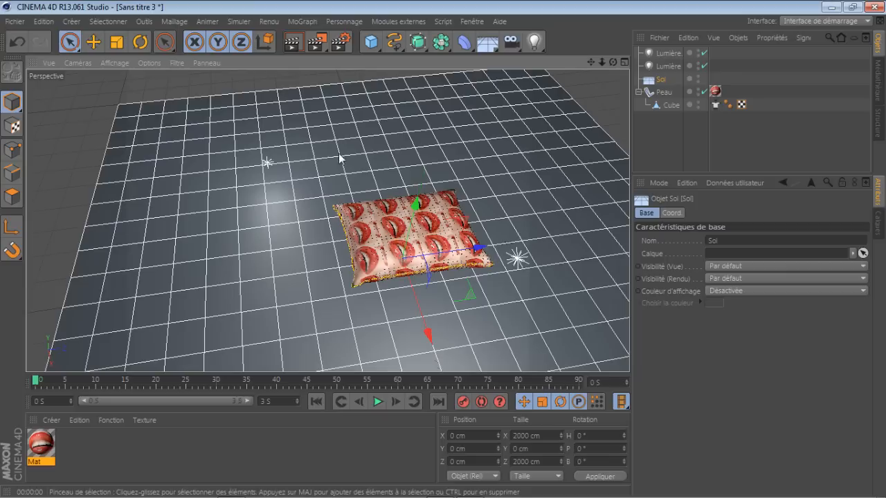
- Examine the render settings' output size, resolution and available film formats
left_click(335, 46)
left_click(367, 87)
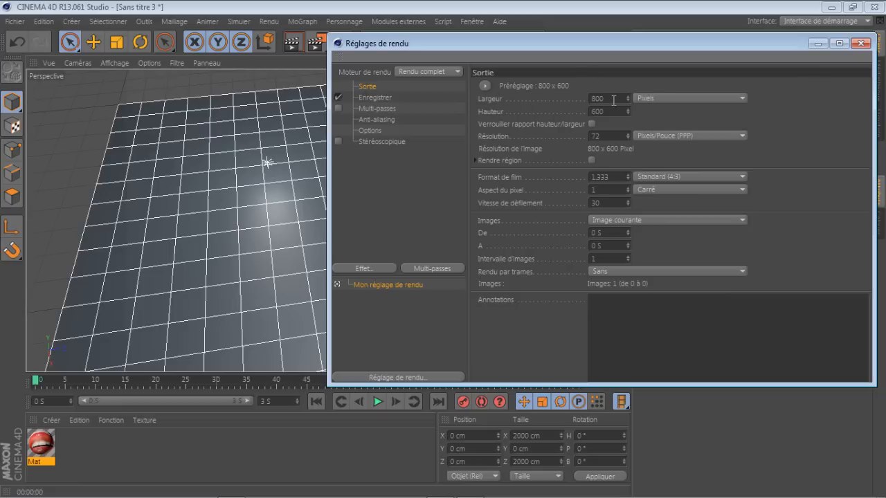
left_click_drag(613, 100, 518, 104)
left_click_drag(612, 136, 575, 137)
left_click(659, 177)
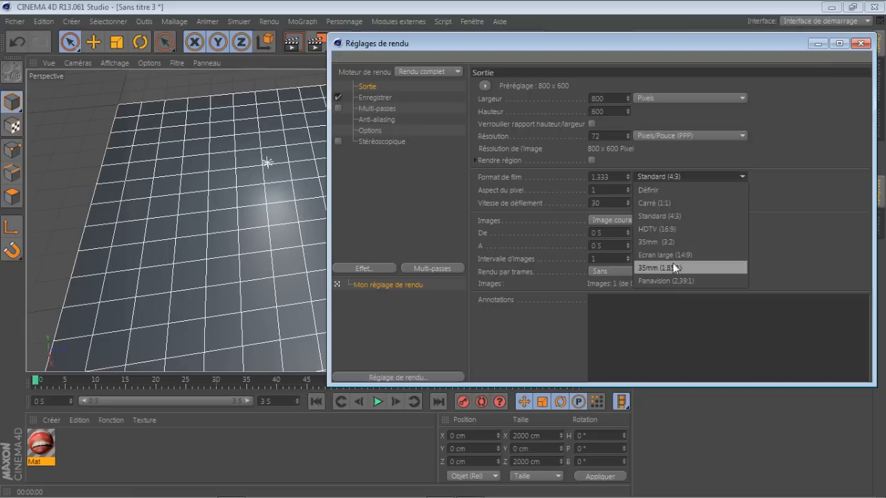
left_click(804, 177)
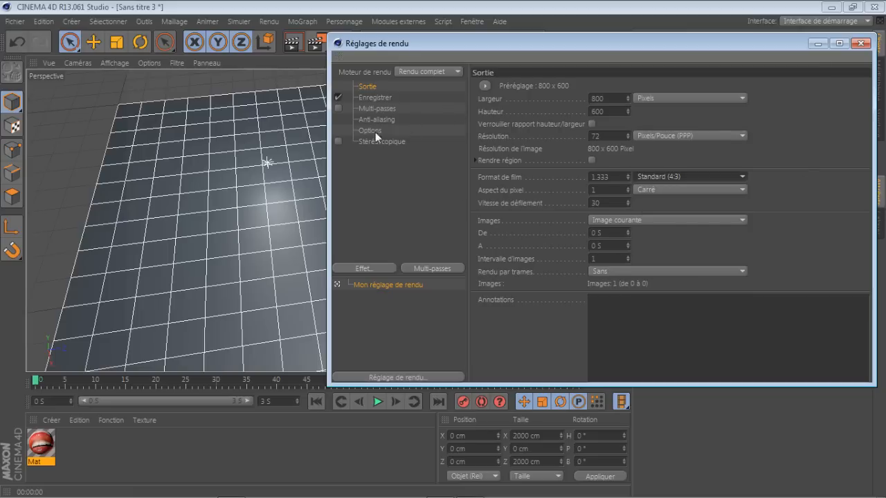
- Examine the render's save options and available file formats, then close the render settings
left_click(372, 99)
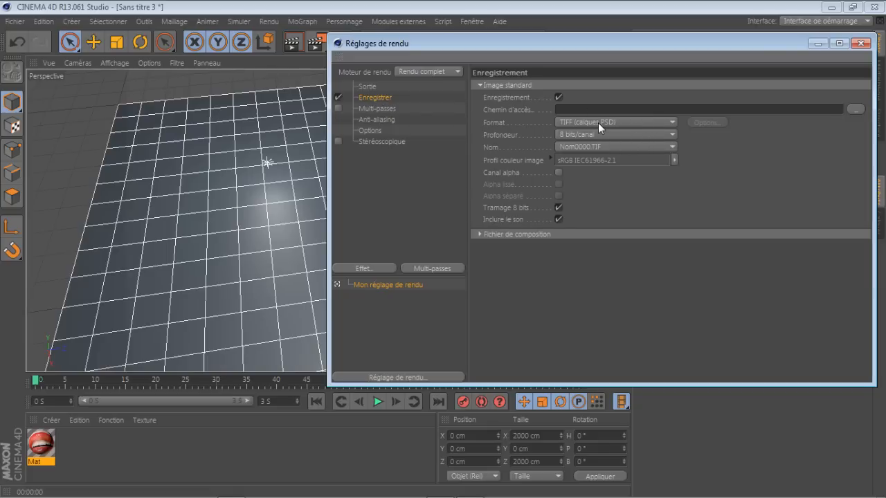
left_click(642, 121)
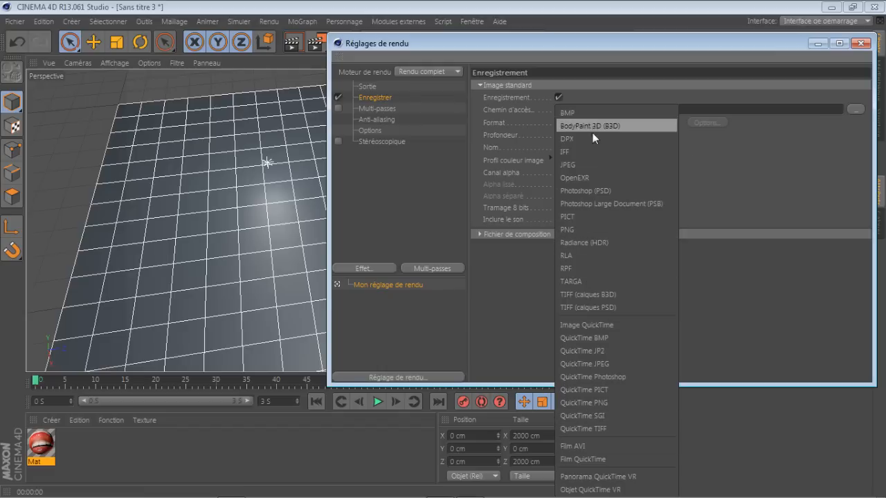
left_click(748, 184)
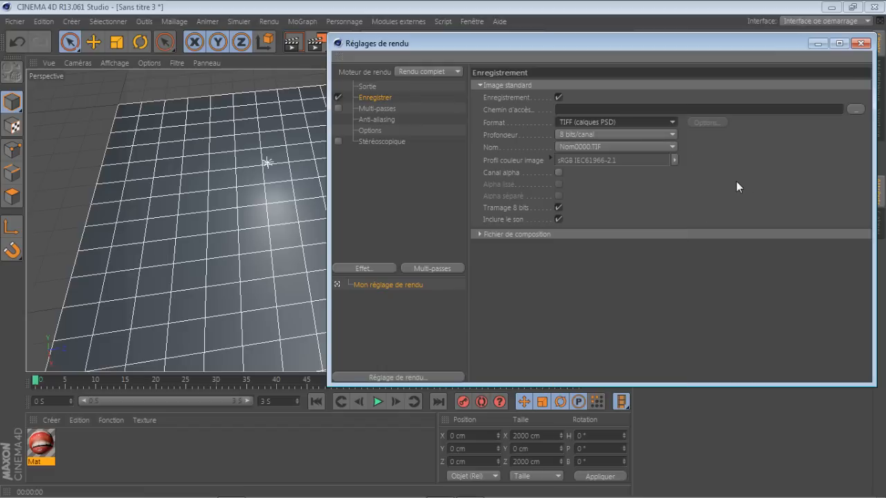
left_click(861, 44)
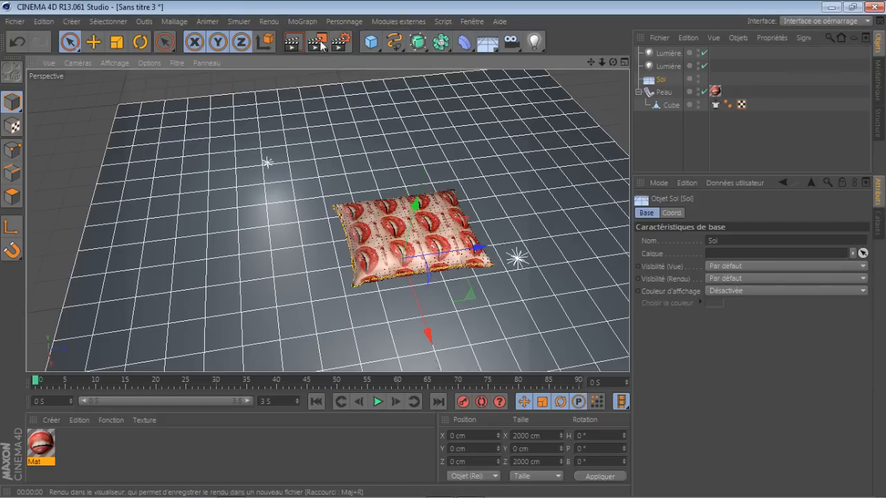